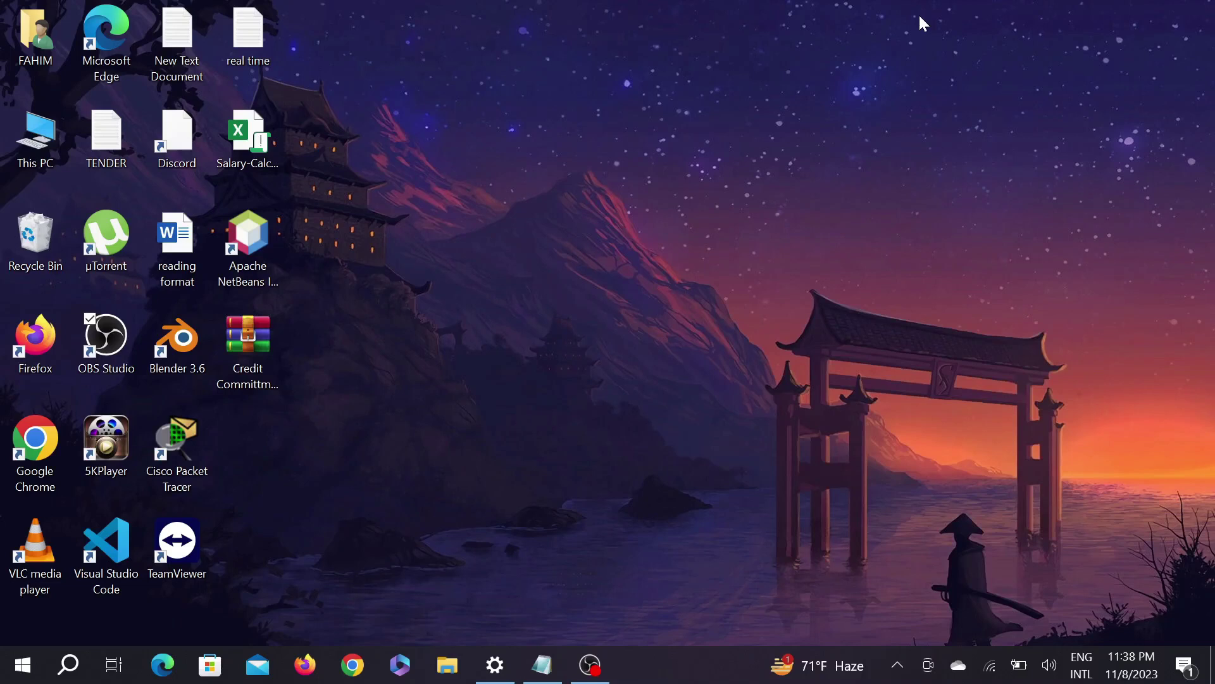
- Check the About page specs, then search 'sys' and launch System Configuration
right_click(909, 83)
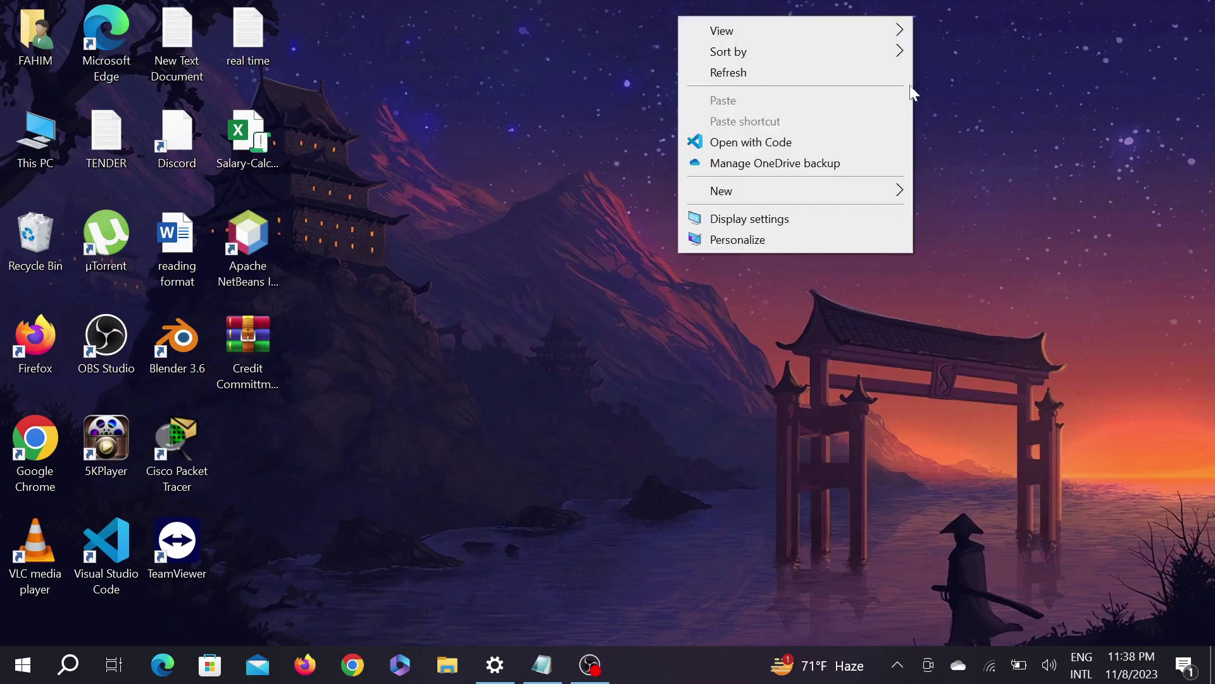
left_click(489, 336)
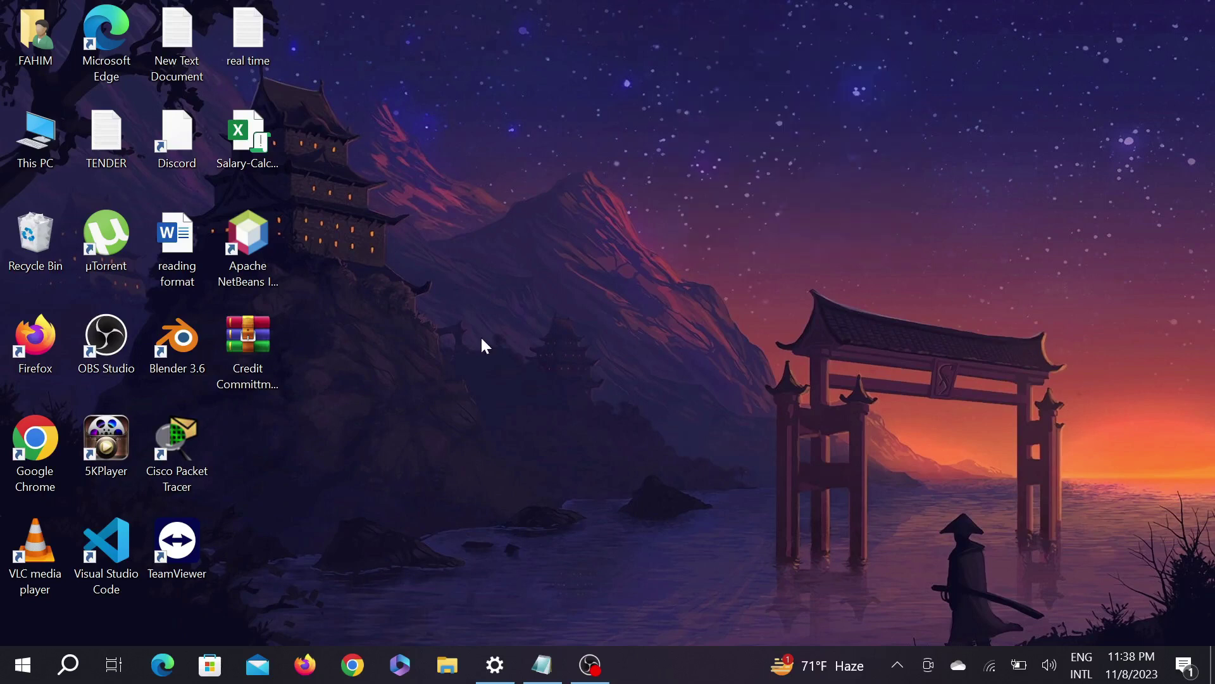
left_click(494, 665)
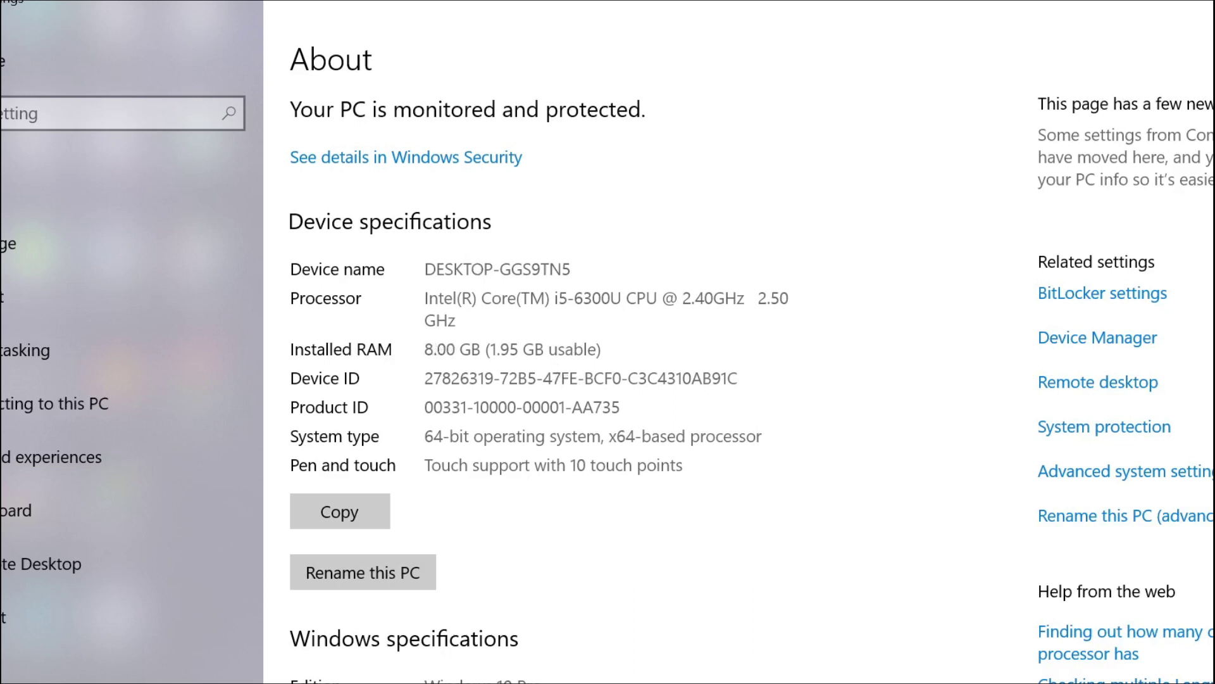
left_click(1145, 38)
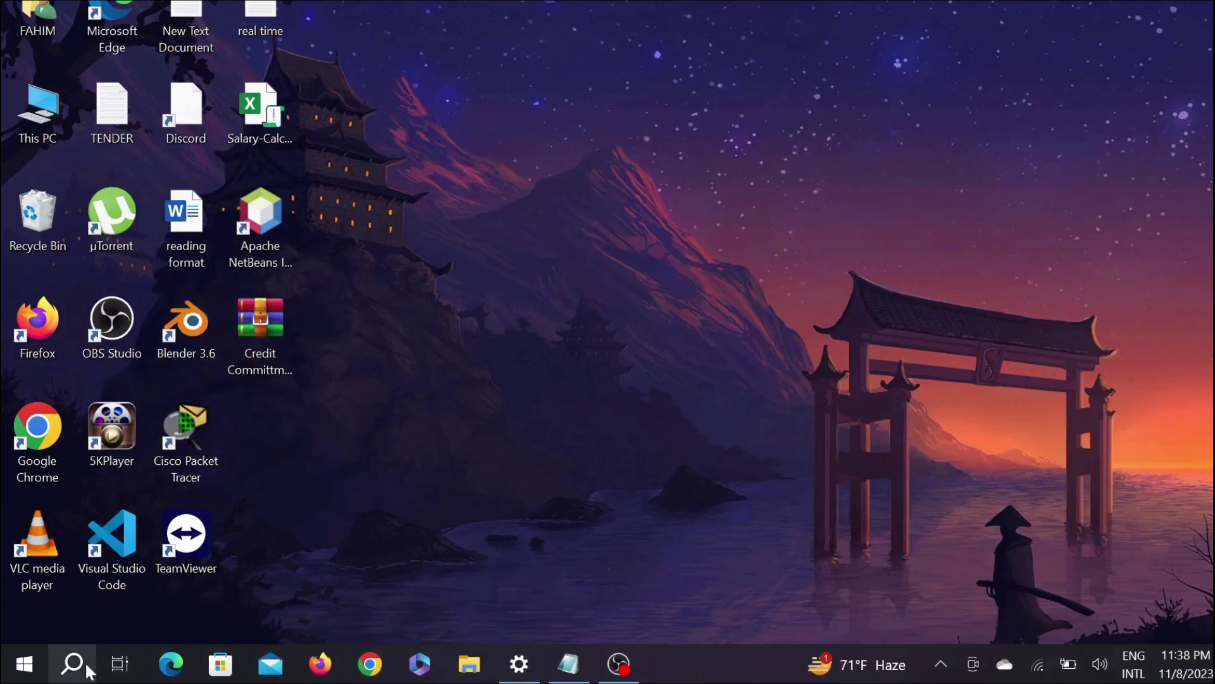
left_click(75, 664)
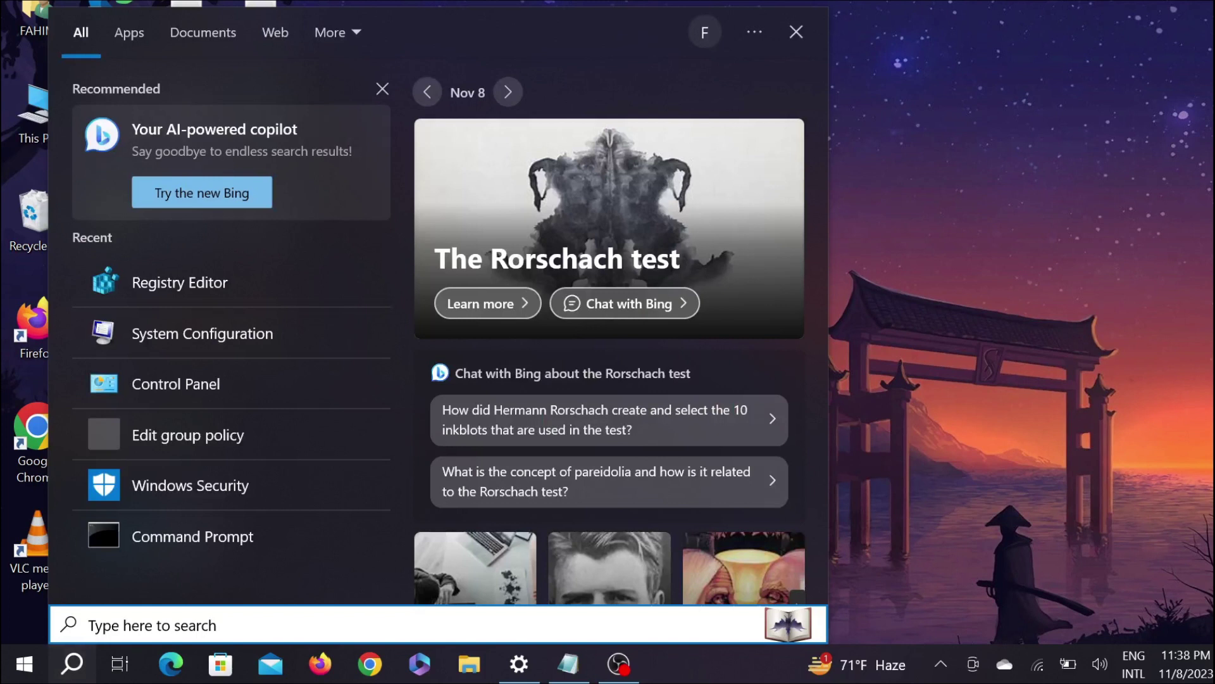
type("sys")
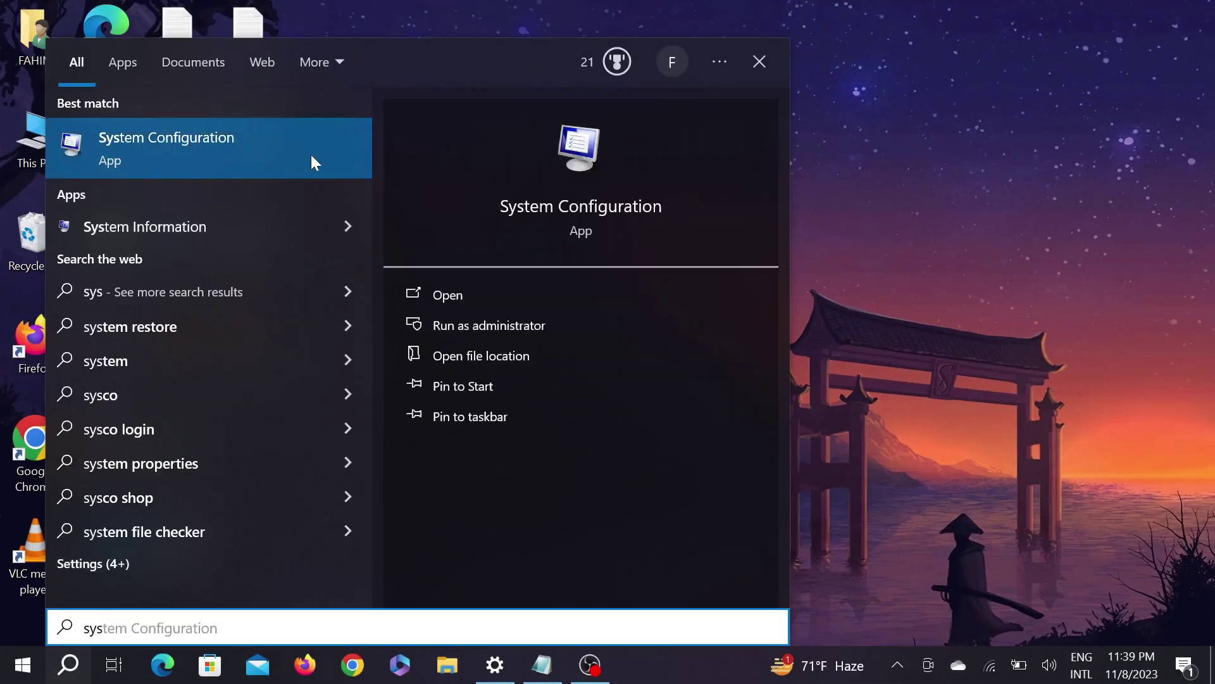
left_click(255, 137)
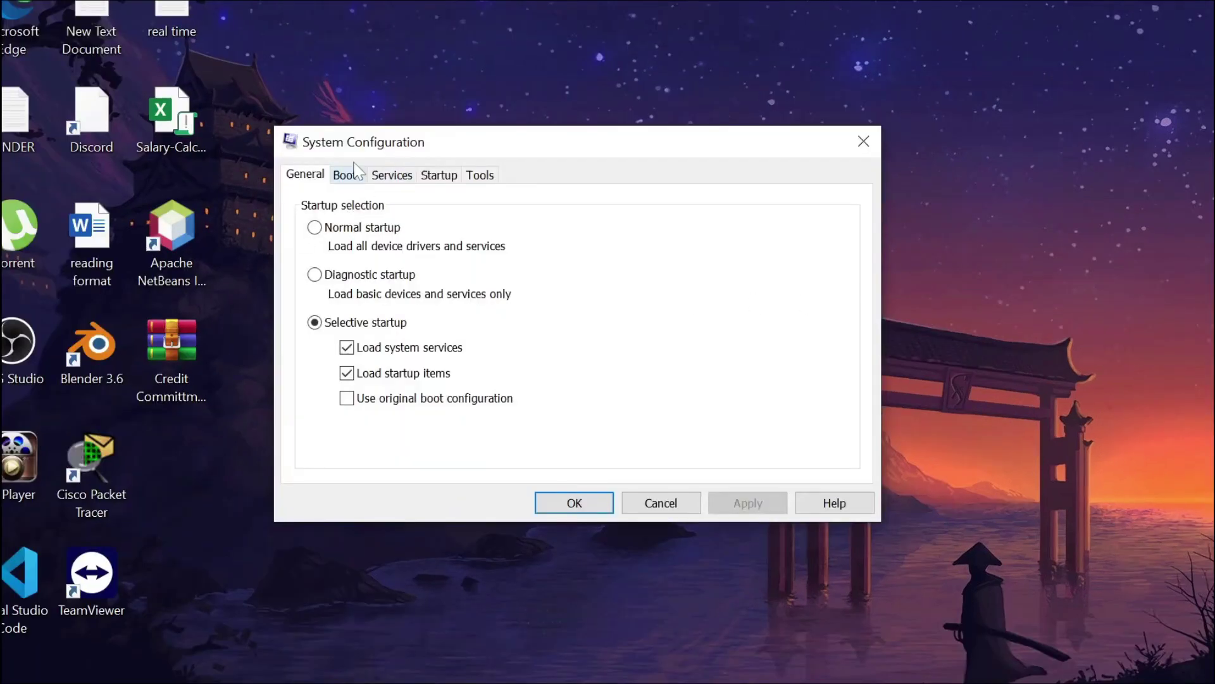
- Leave Maximum memory unchecked in the Boot tab's Advanced options and confirm
left_click(344, 178)
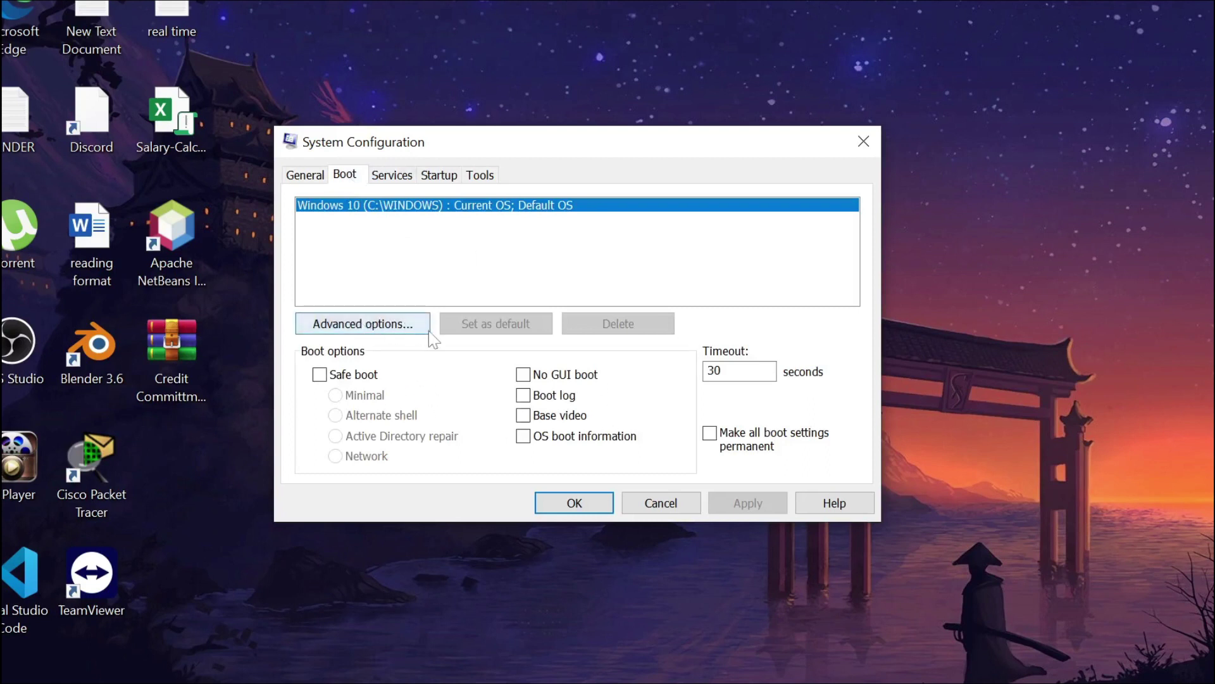
left_click(373, 329)
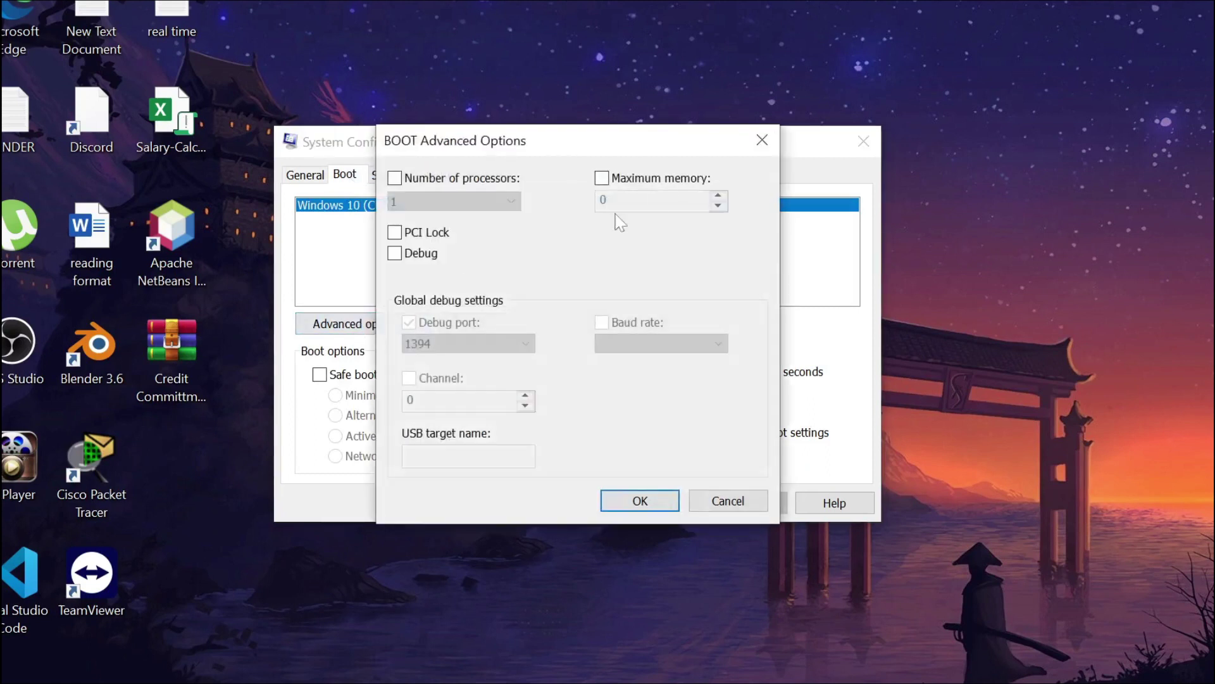
left_click(601, 179)
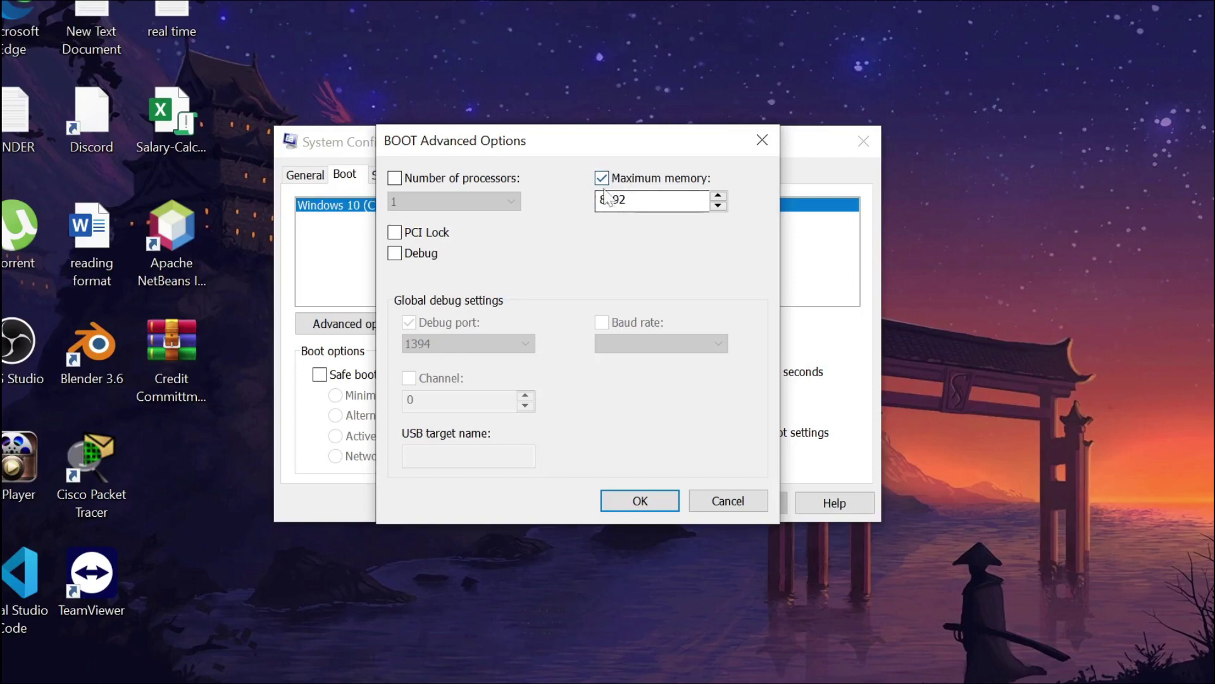
left_click(602, 179)
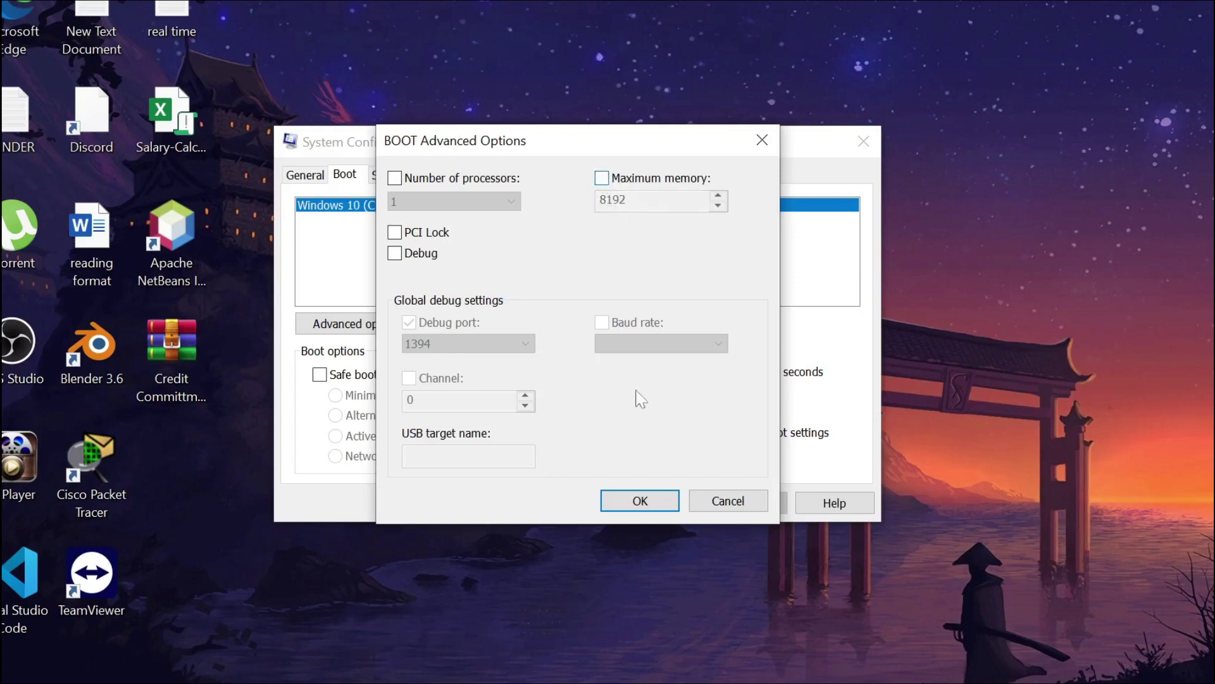
left_click(640, 501)
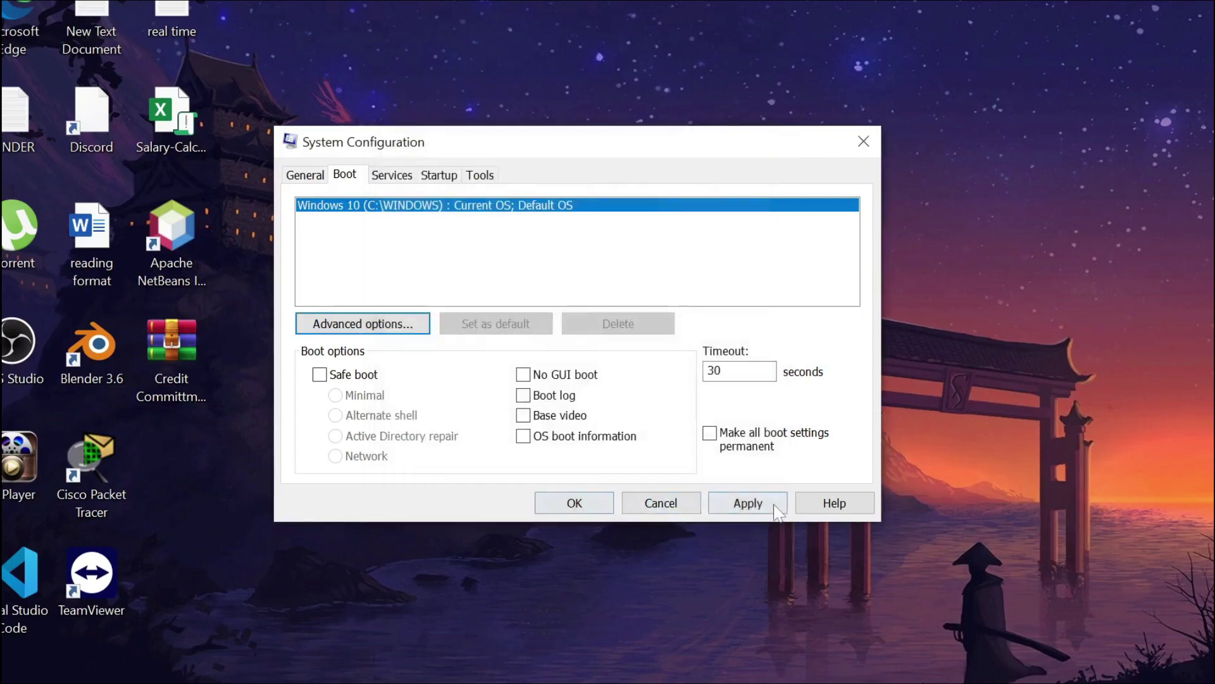
- Apply the boot settings, close System Configuration, and exit without restarting
left_click(748, 502)
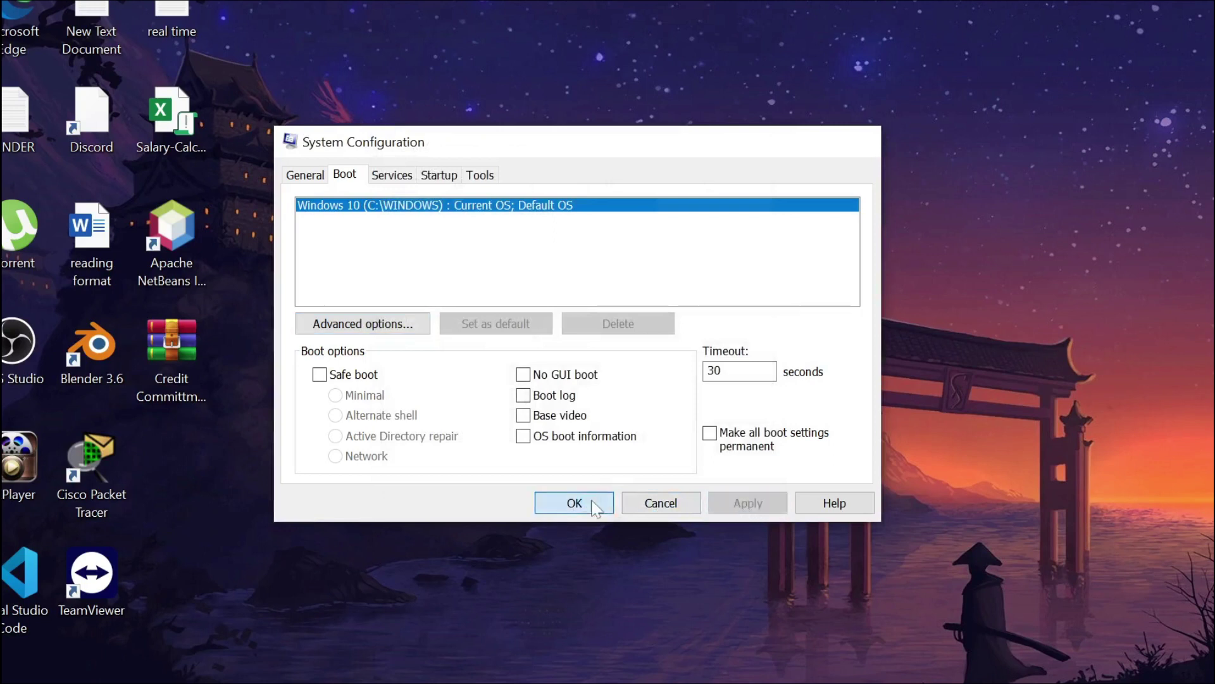
left_click(574, 502)
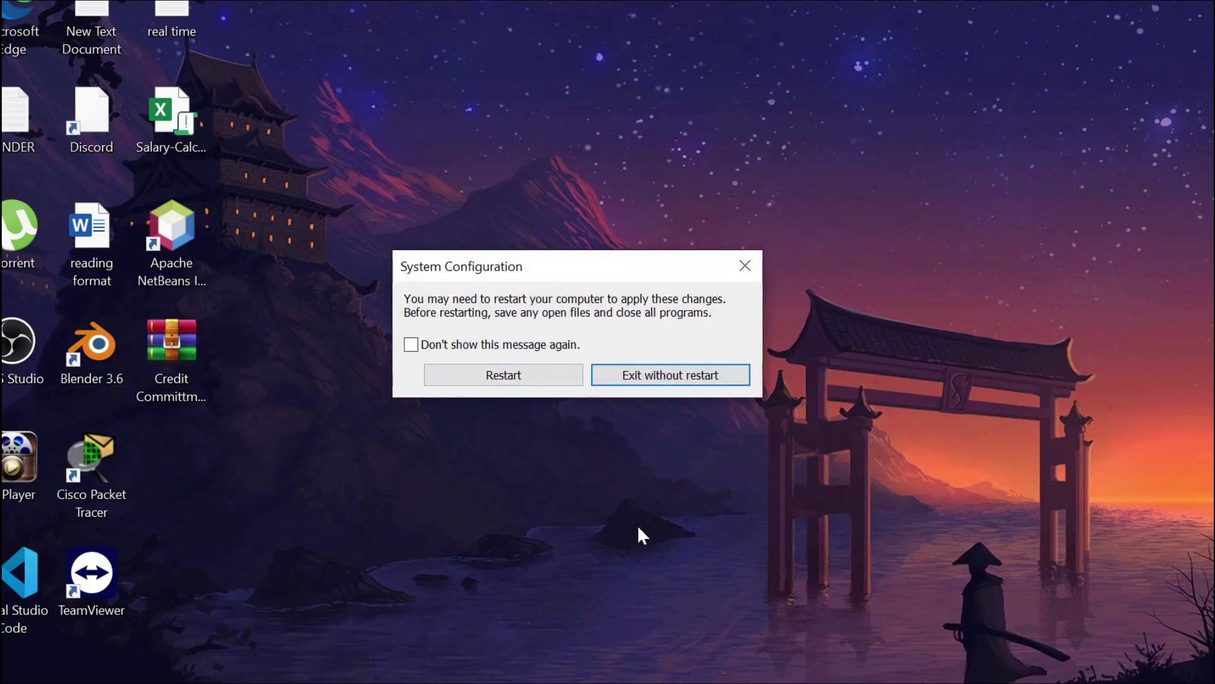
left_click(655, 375)
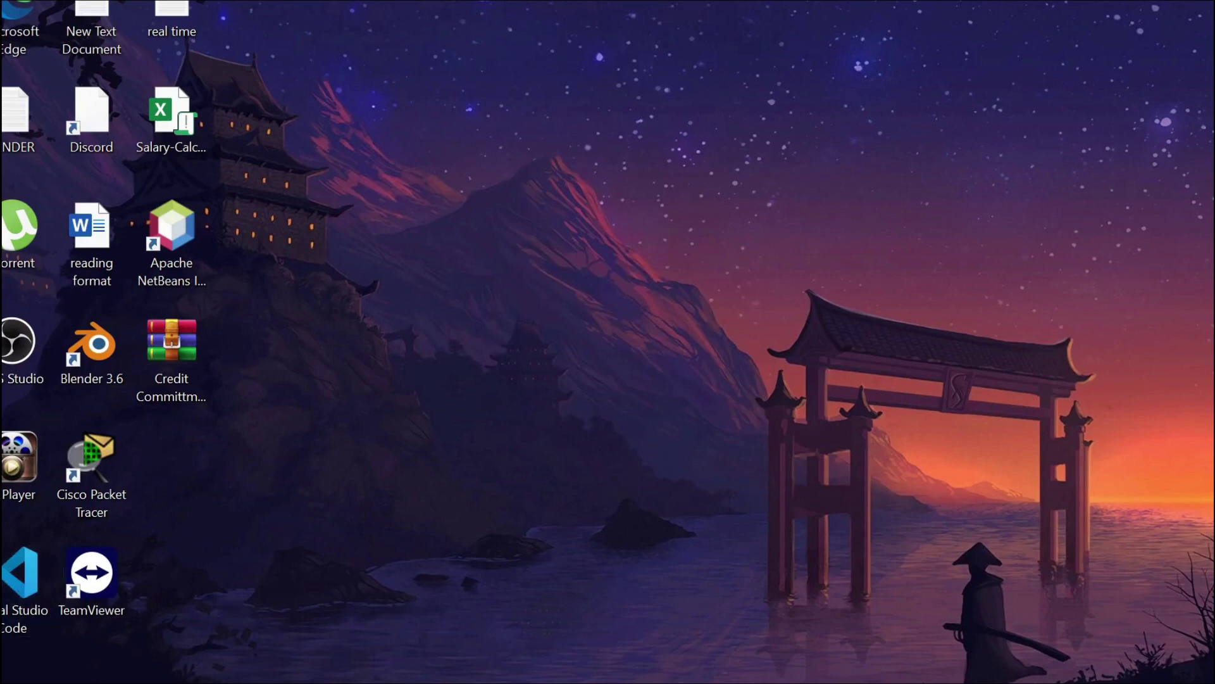
- Search 're' and launch Registry Editor from the best match
left_click(84, 667)
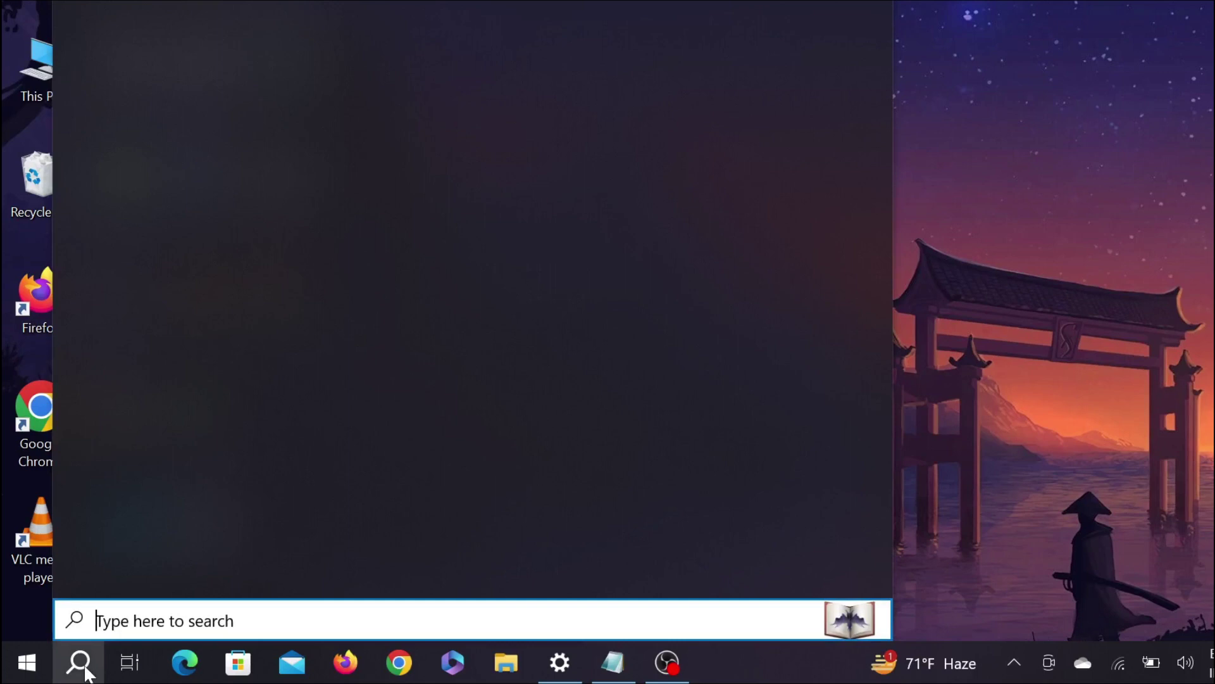
type("re")
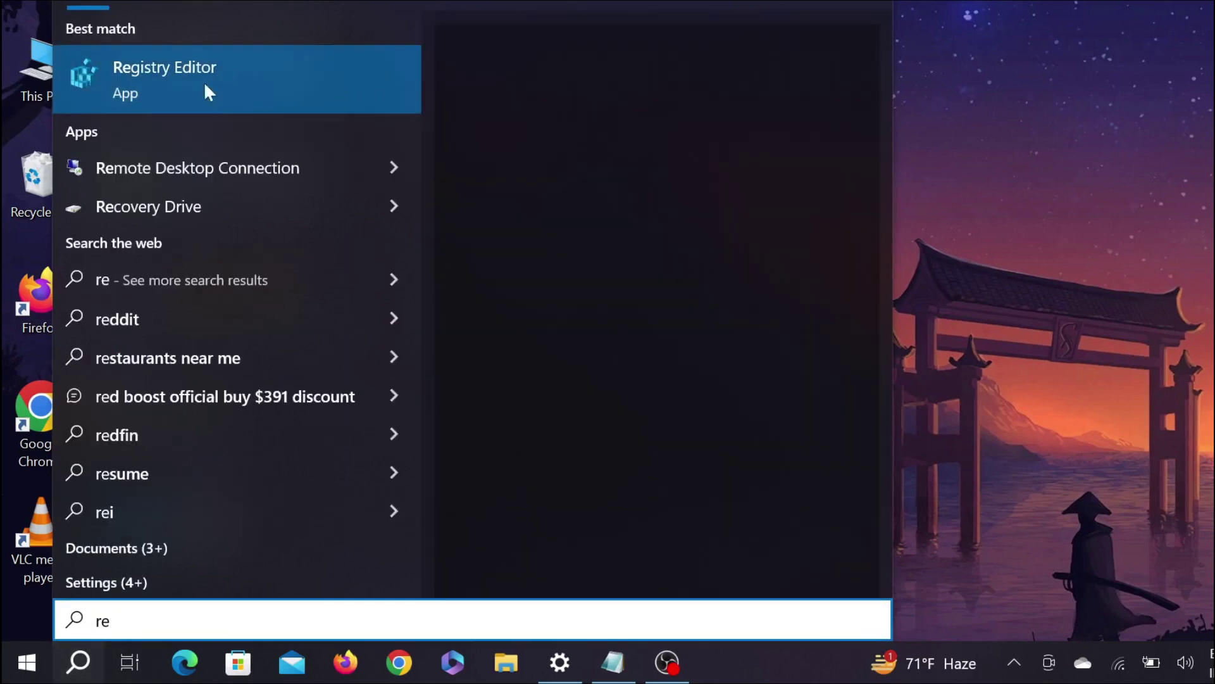
left_click(268, 79)
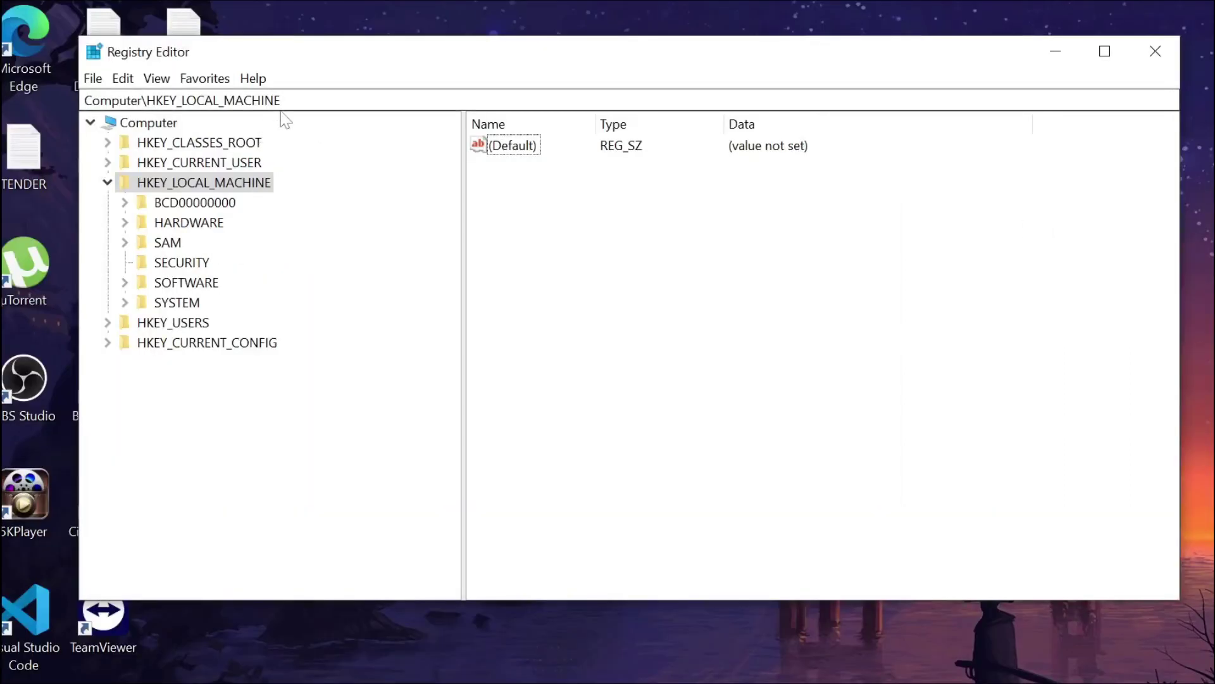
- Copy the Memory Management registry path from the 'real time' Notepad note
left_click(285, 100)
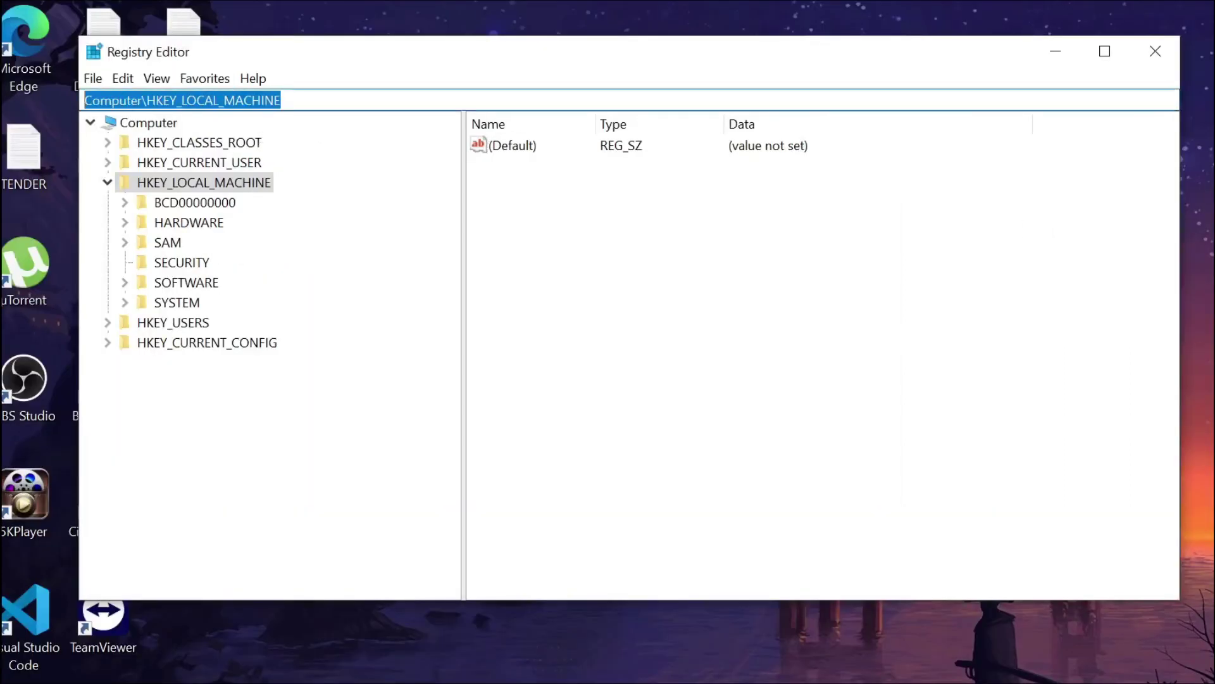
left_click(1041, 53)
left_click(167, 45)
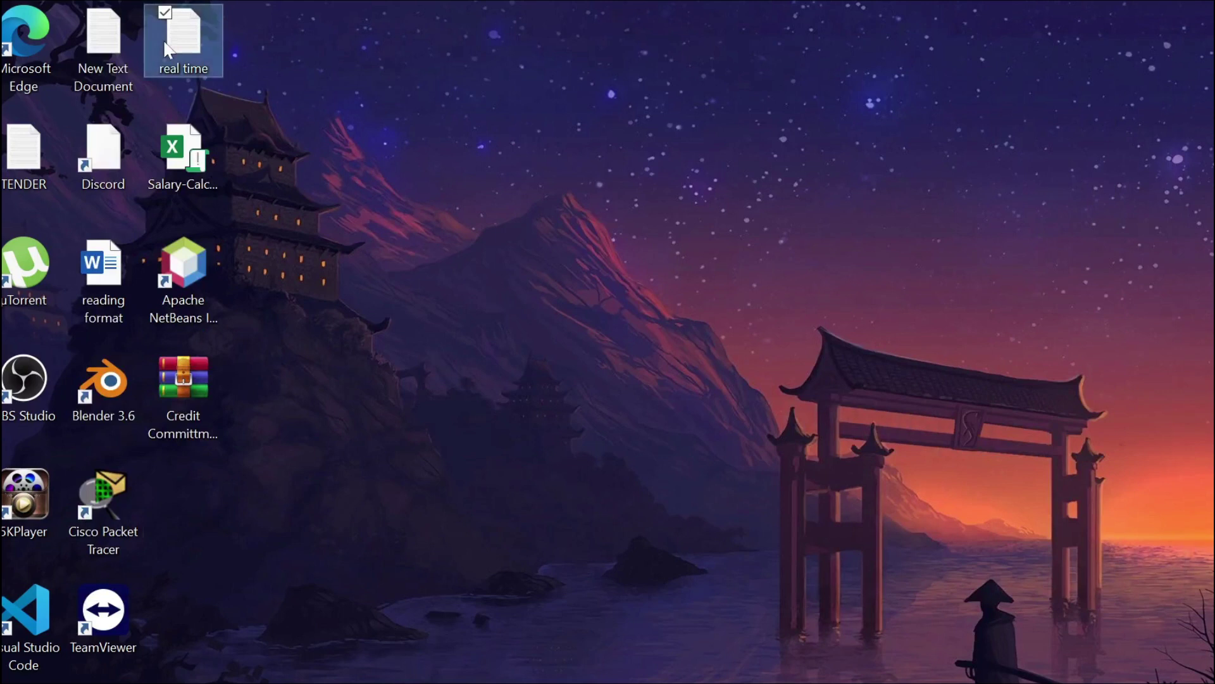
double_click(169, 47)
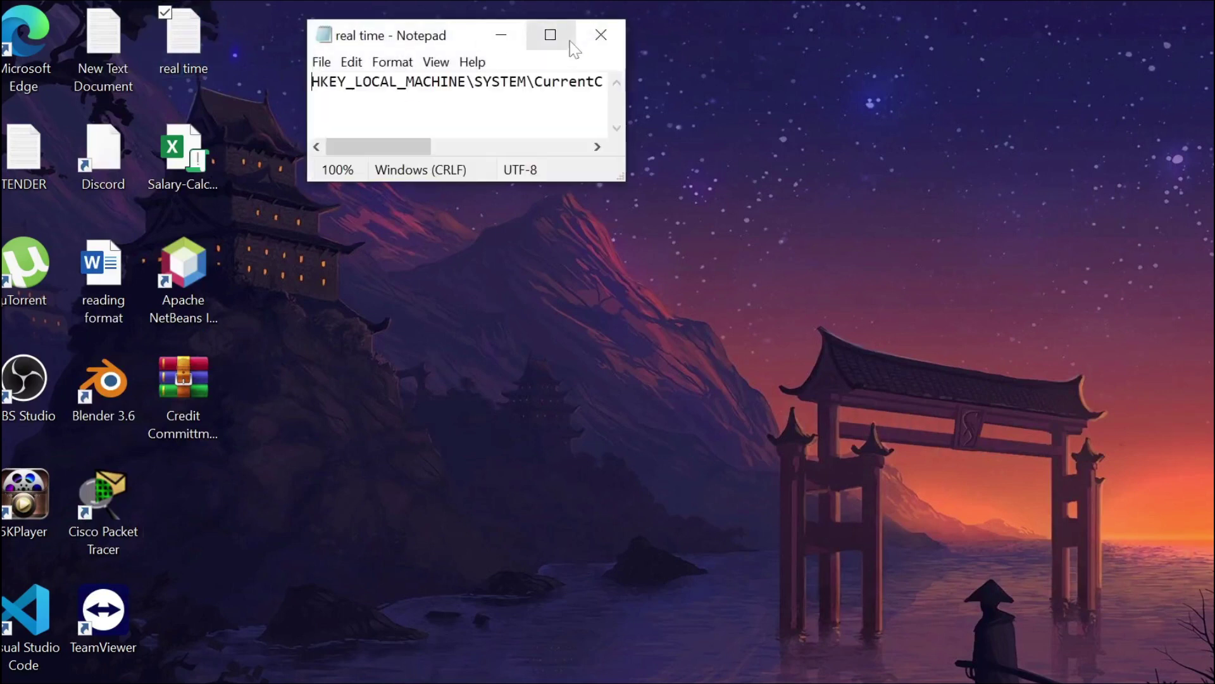
left_click(550, 35)
left_click_drag(636, 55, 2, 55)
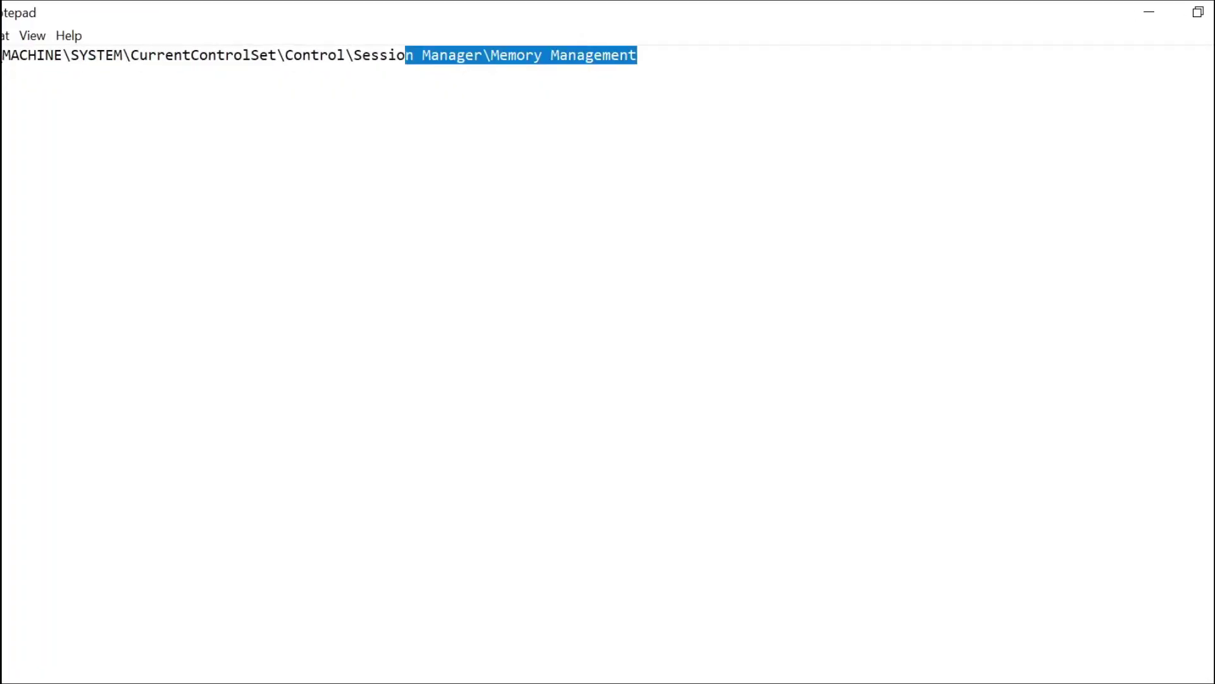
- Paste that path into the Registry Editor address bar to reach Memory Management
left_click(1149, 11)
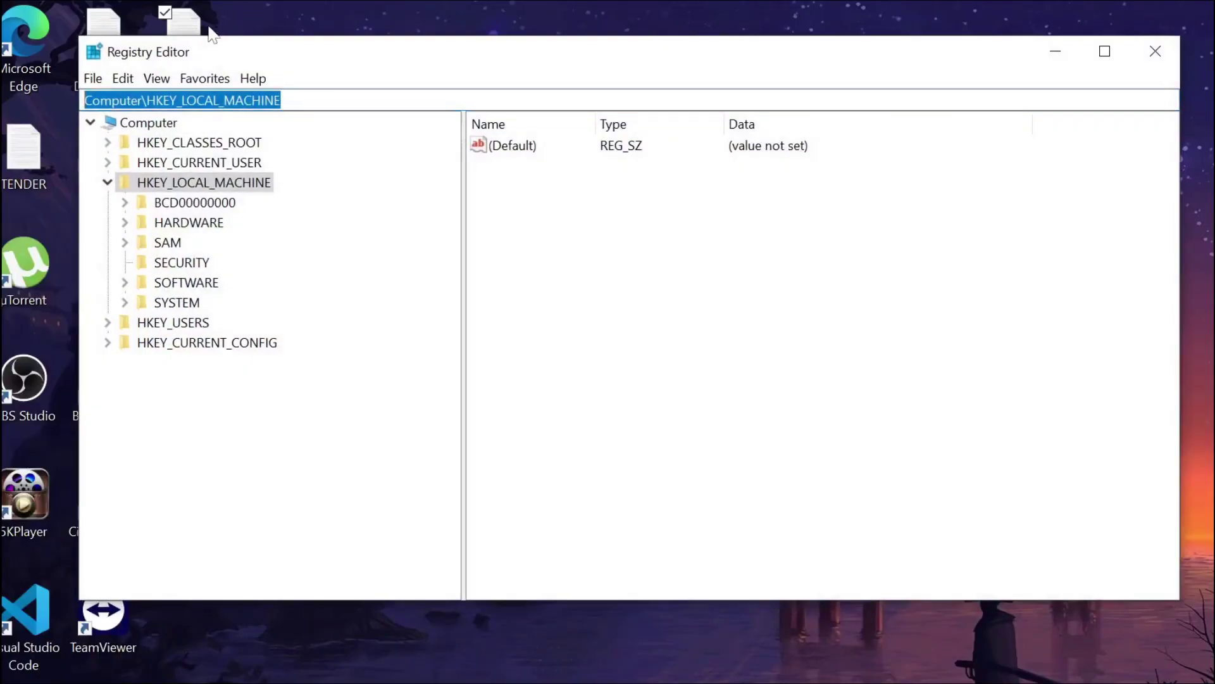
type("HKEY_LOCAL_MACHINE\\SYSTEM\\CurrentControlSet\\Control\\Session Manager\\Memory Management")
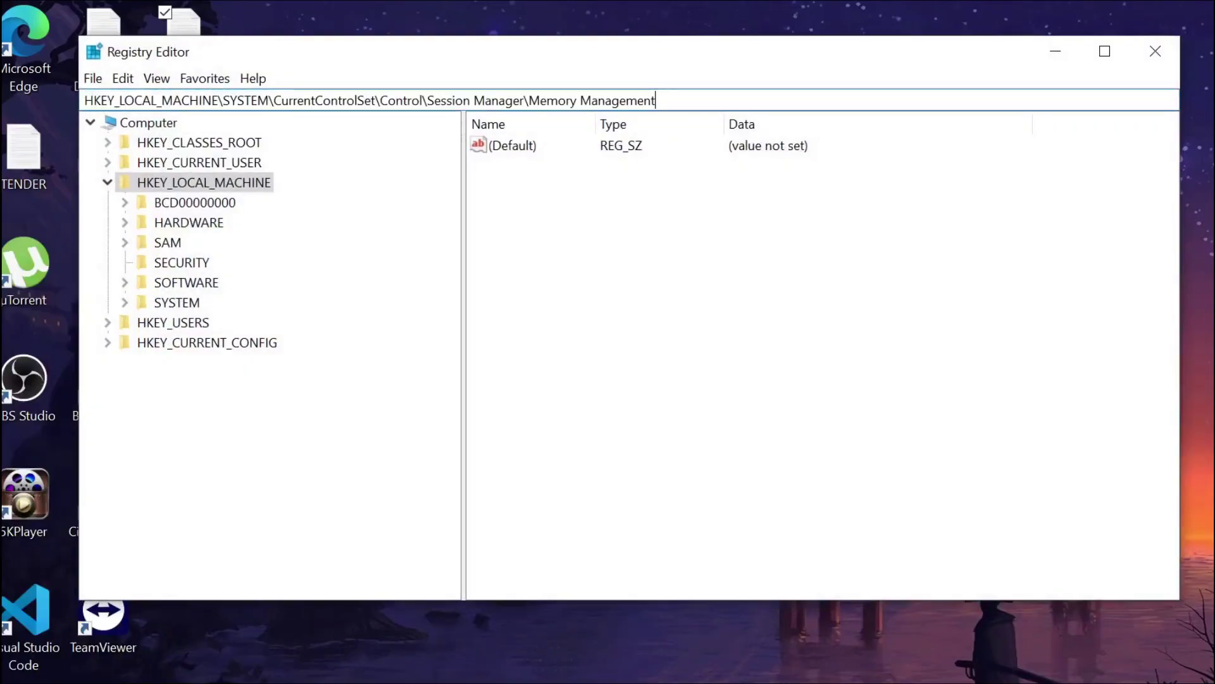
key("Return")
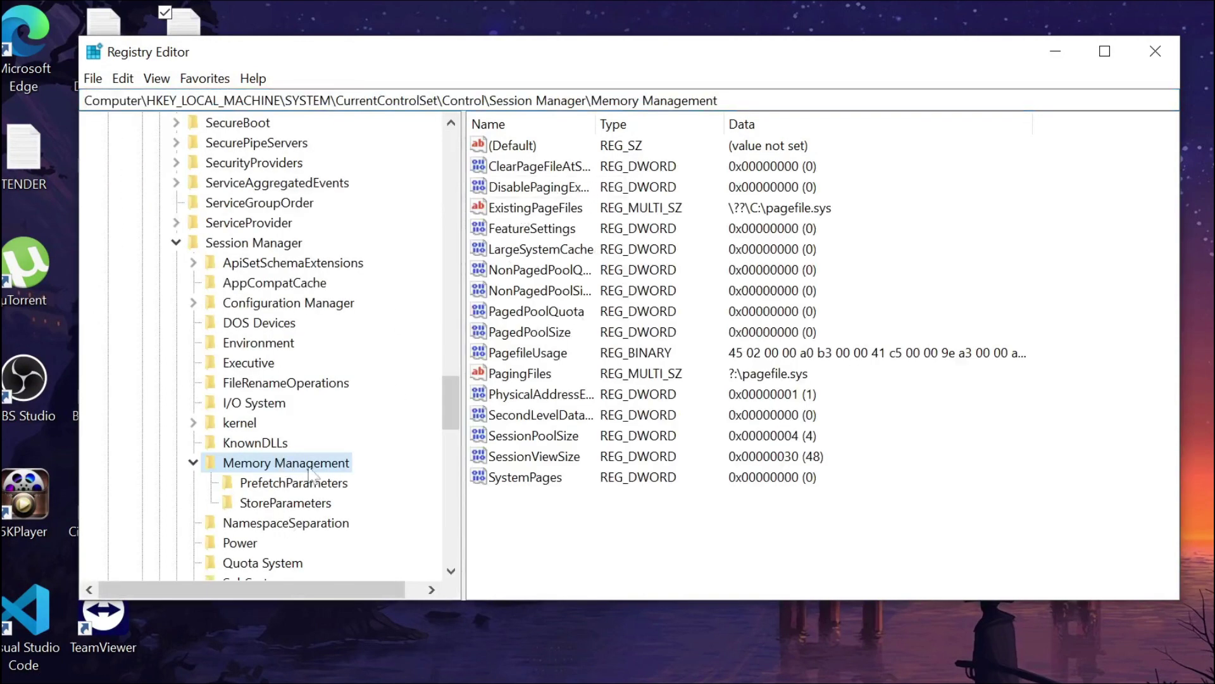
- Change the ClearPageFileAtShutdown value data to 1
left_click(566, 172)
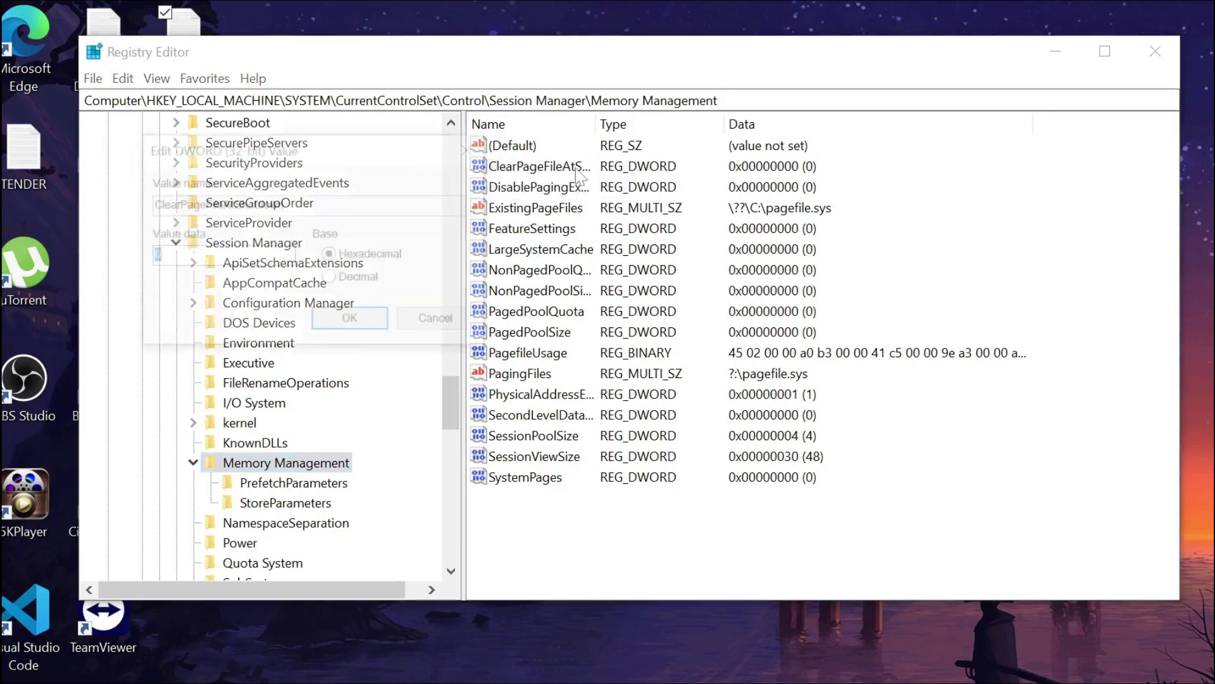
double_click(581, 174)
type("1")
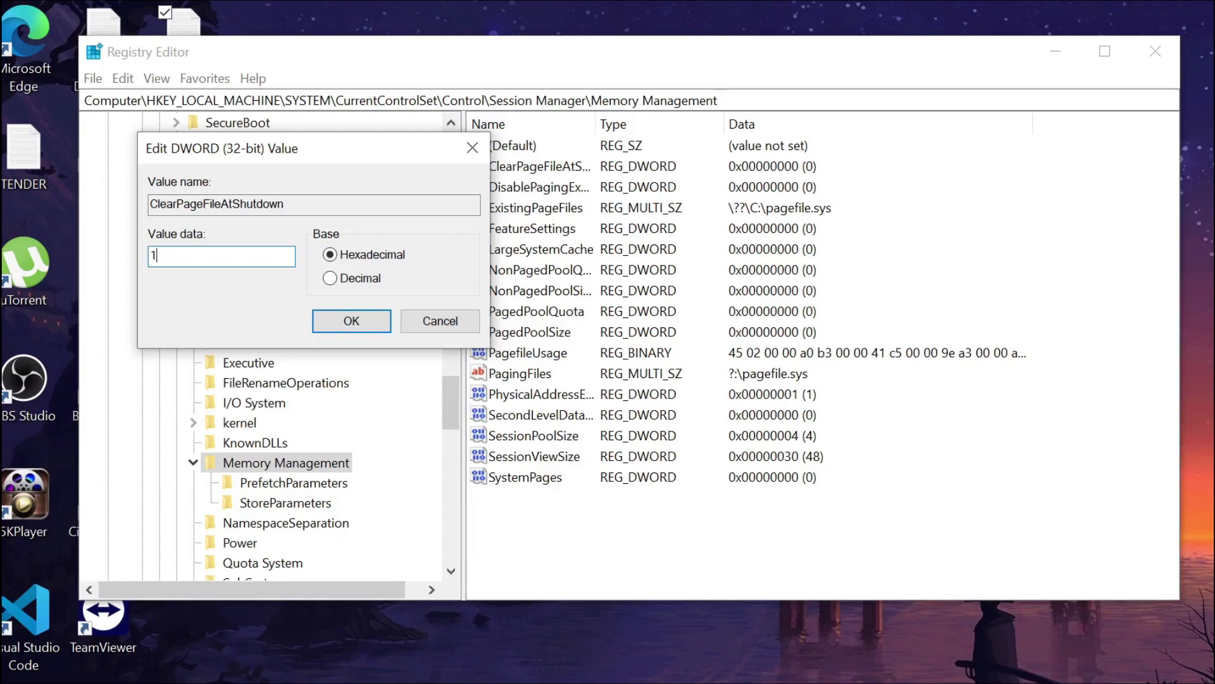
left_click(352, 320)
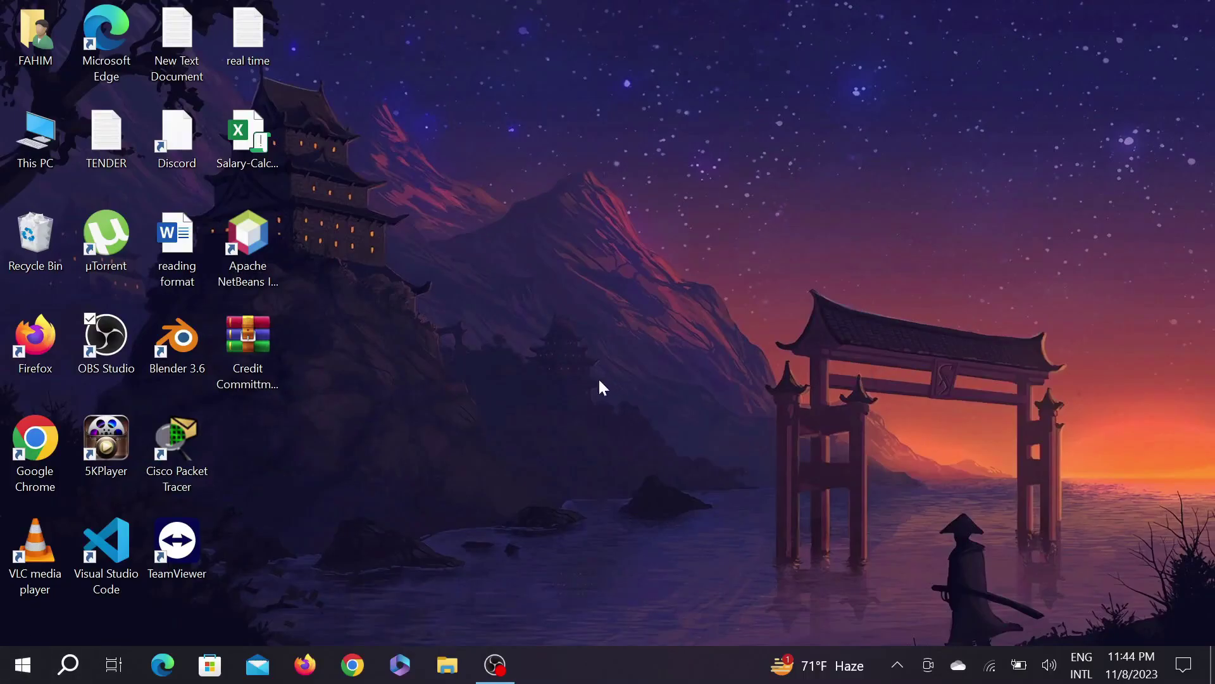
- View Settings > System > About: 8.00 GB RAM installed, 7.88 GB usable
left_click(17, 670)
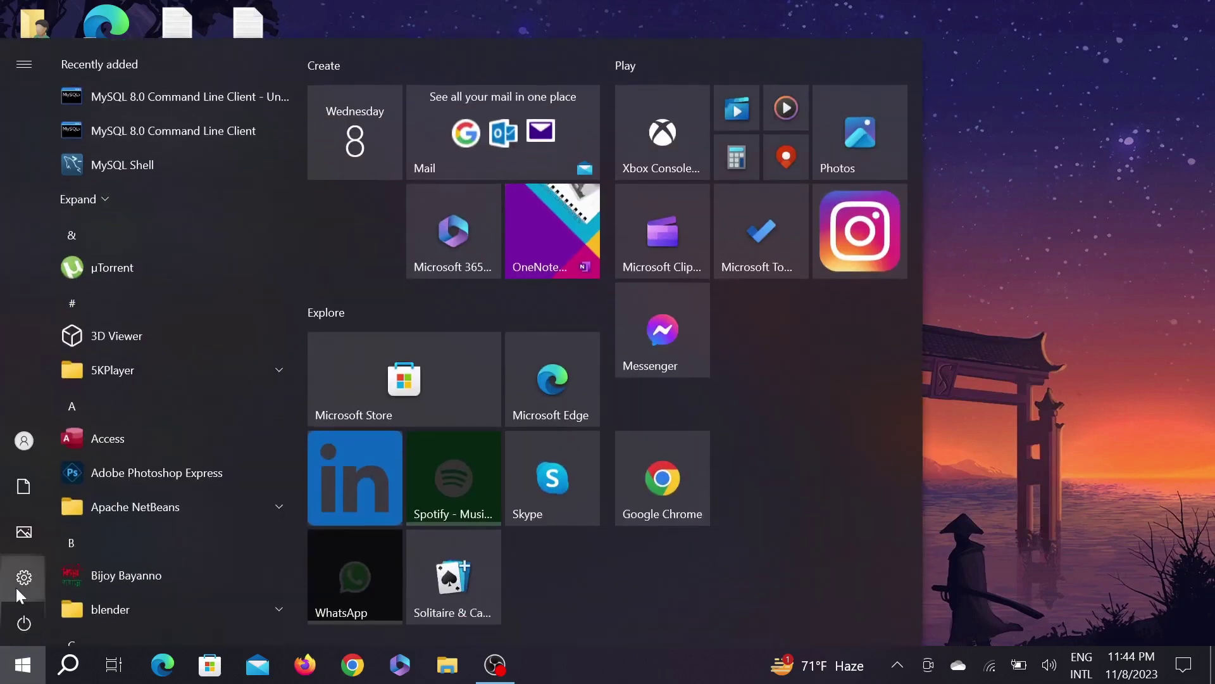
left_click(16, 586)
left_click(72, 577)
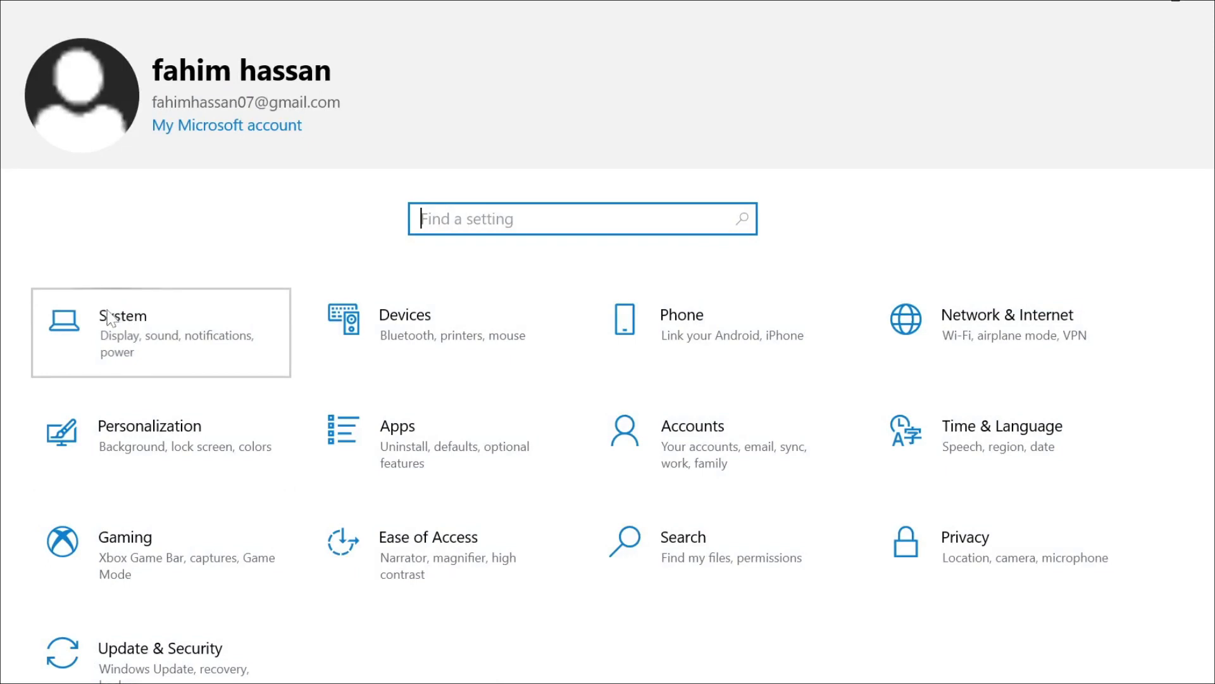
left_click(124, 319)
scroll(124, 476, "down", 5)
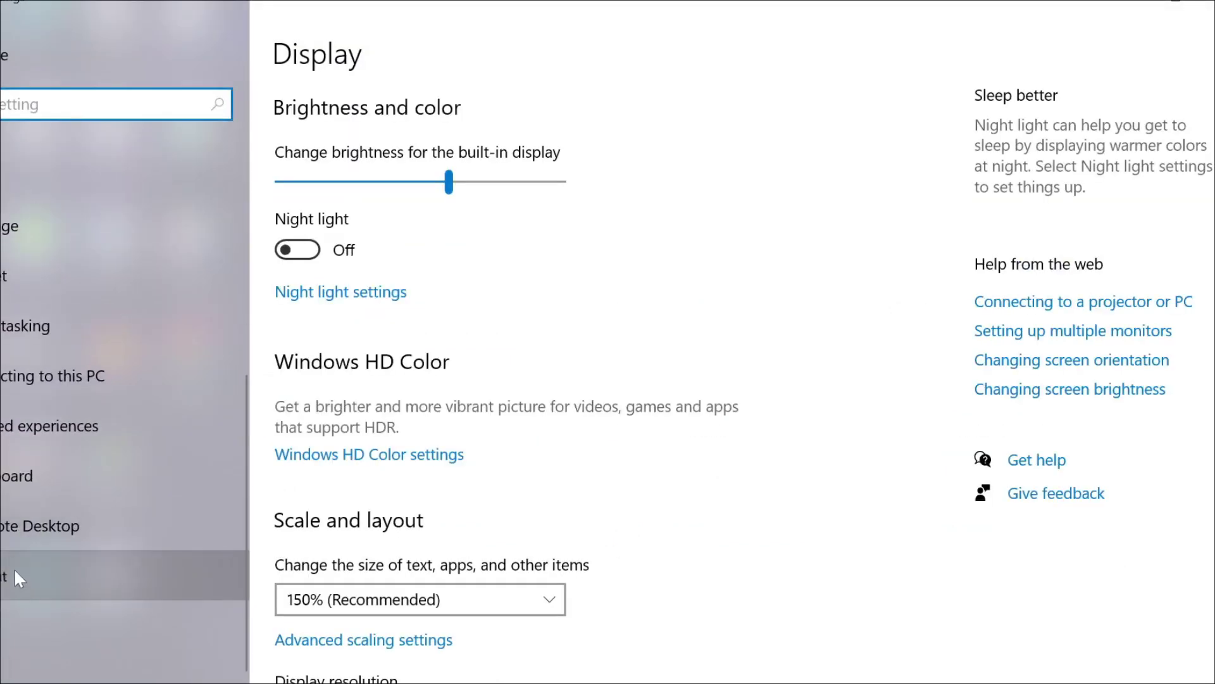
left_click(19, 581)
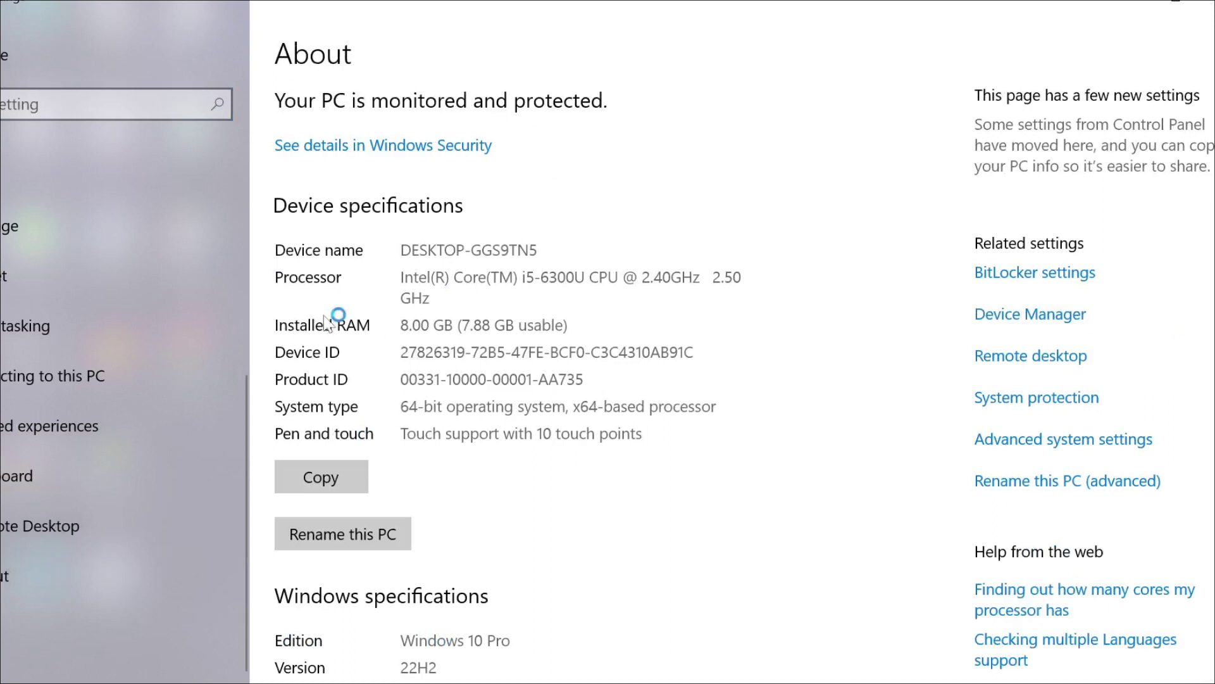